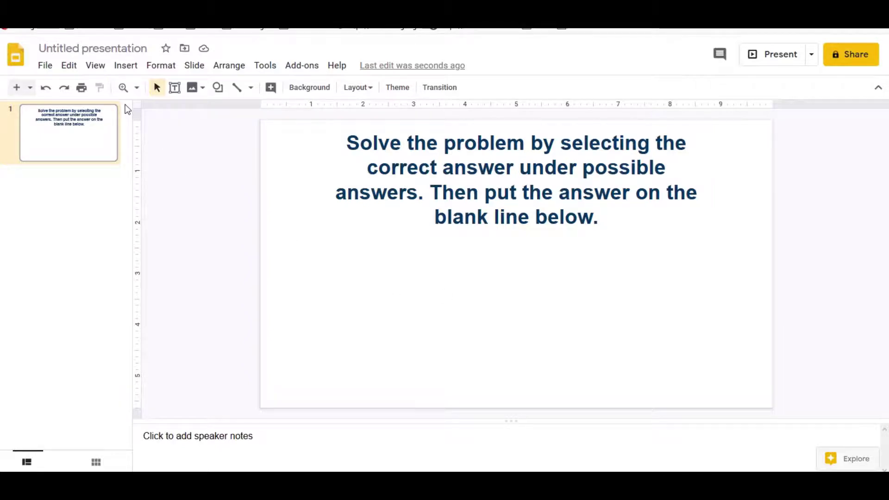
# Step: Open the Insert menu to start adding an image
pyautogui.click(126, 67)
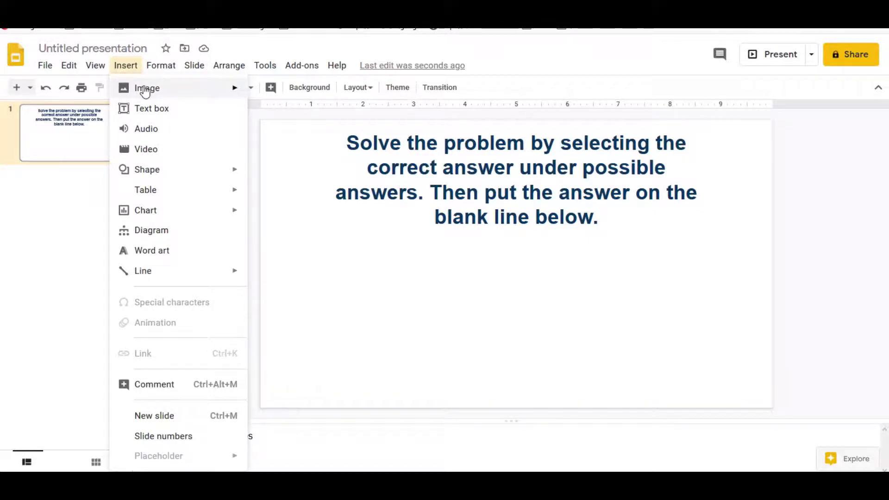
# Step: Upload the Math1 image from the computer onto the slide
pyautogui.moveTo(145, 90)
pyautogui.click(286, 95)
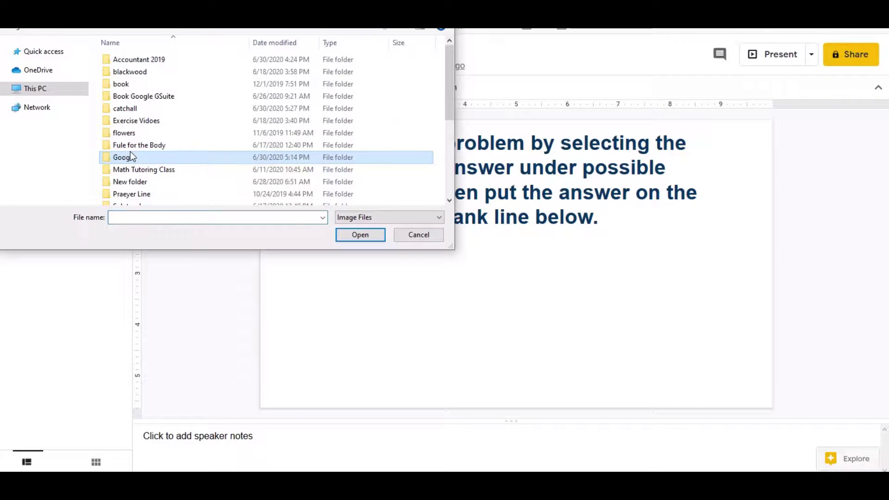
pyautogui.scroll(-4, 129, 152)
pyautogui.click(130, 151)
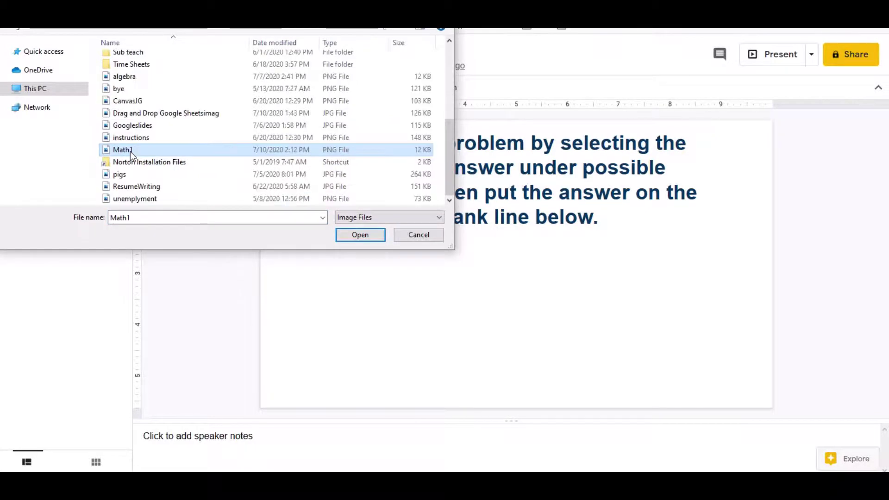
pyautogui.doubleClick(126, 152)
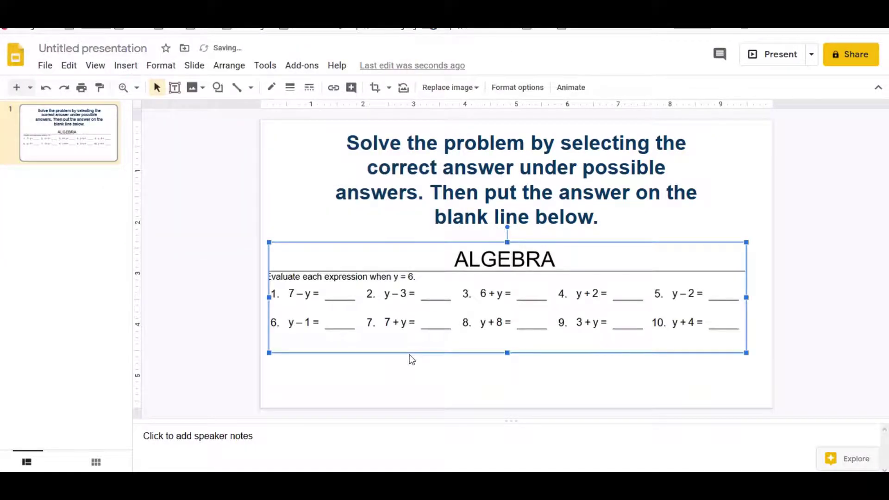
# Step: Position the algebra image just below the instruction text
pyautogui.moveTo(463, 241); pyautogui.dragTo(483, 231)
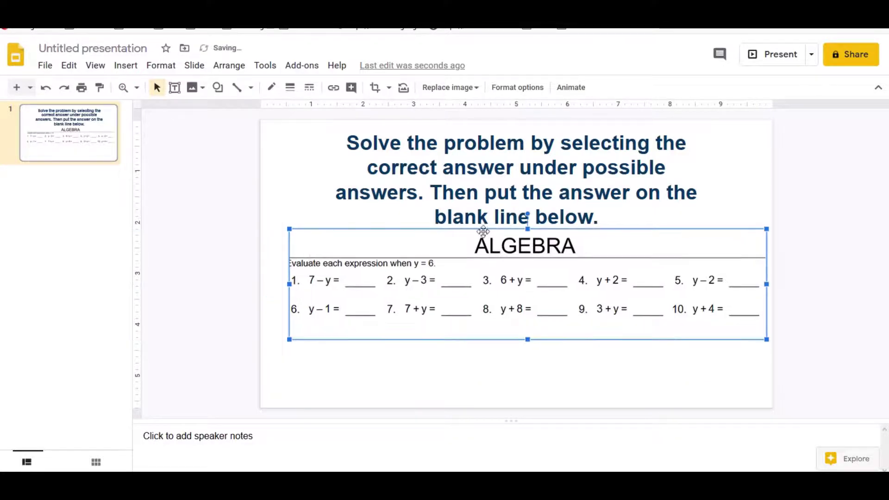
pyautogui.click(527, 367)
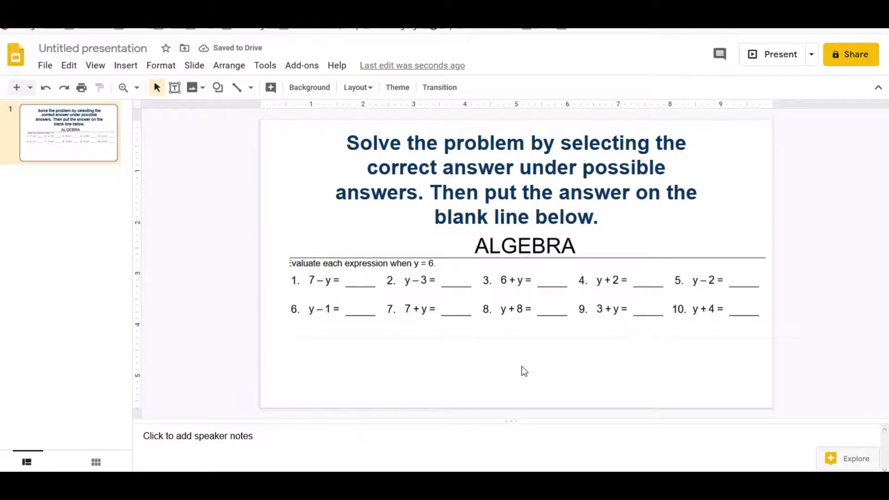
pyautogui.click(479, 256)
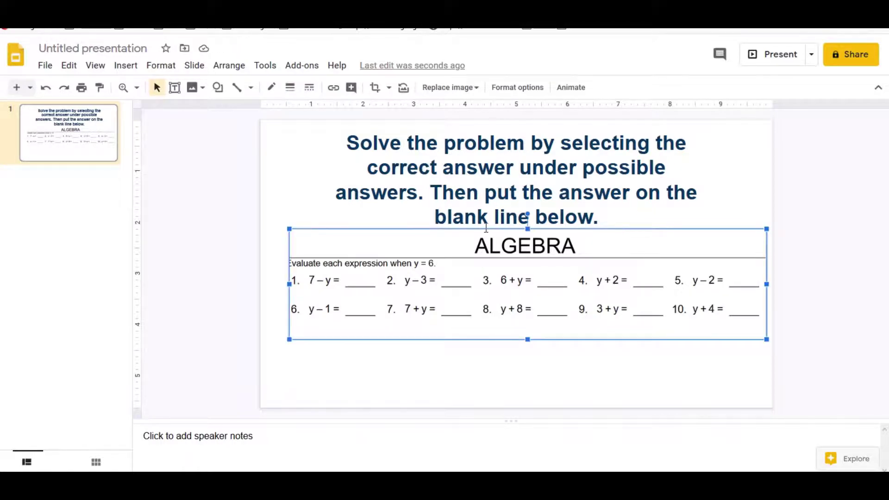
pyautogui.moveTo(478, 229); pyautogui.dragTo(474, 229)
pyautogui.click(385, 363)
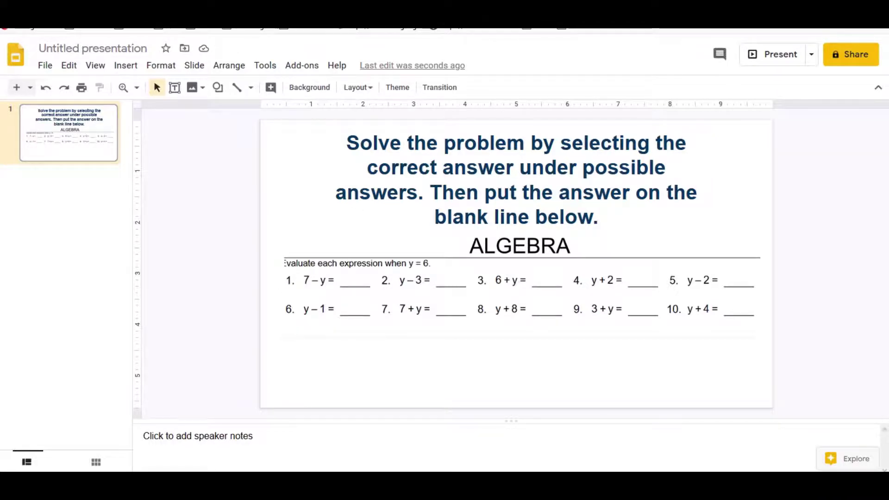
pyautogui.hotkey('ctrl', 'Tab')
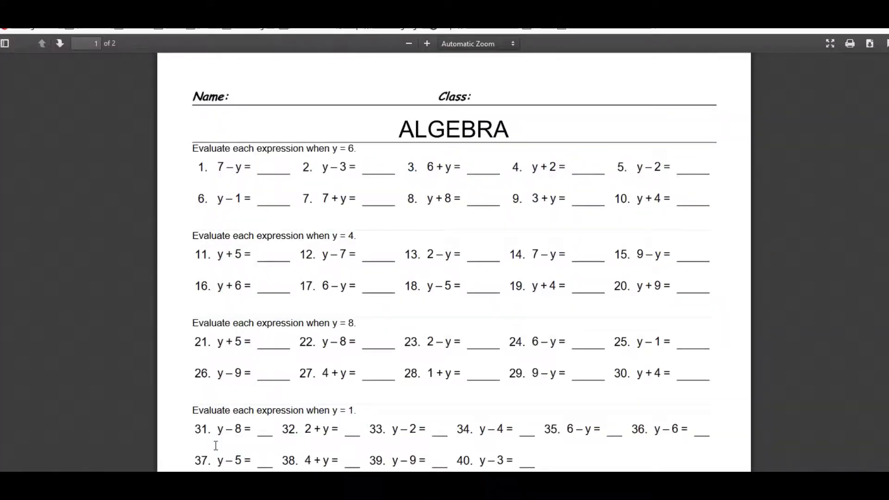
# Step: Take a rectangular snip of the ALGEBRA heading and problems 1–10 in Snipping Tool
pyautogui.press('super+s')
pyautogui.write('snip')
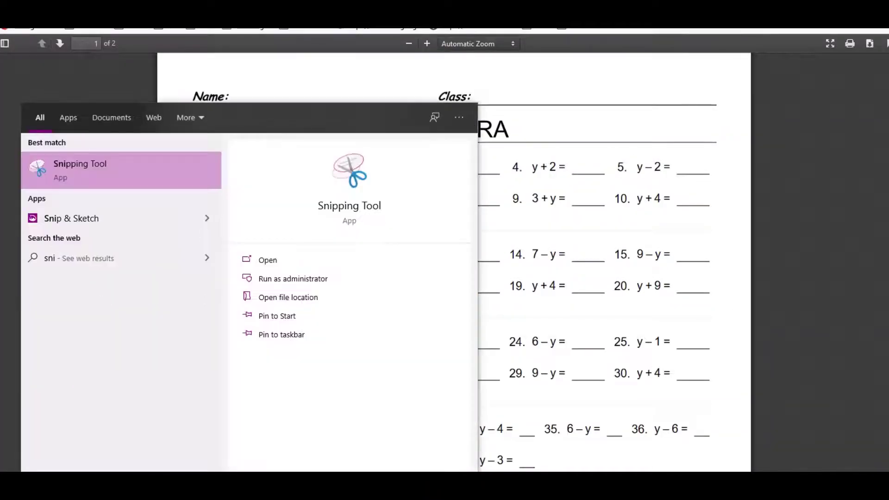
pyautogui.click(99, 164)
pyautogui.click(558, 300)
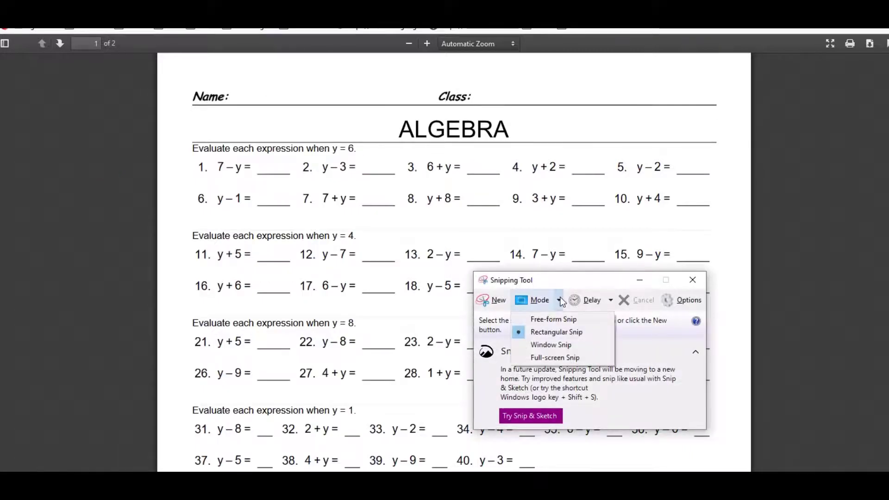
pyautogui.click(557, 332)
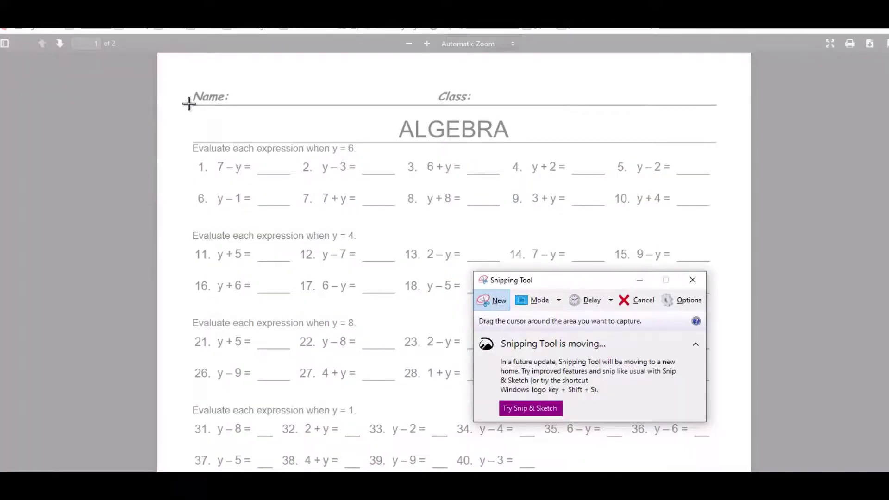
pyautogui.moveTo(187, 109); pyautogui.dragTo(724, 234)
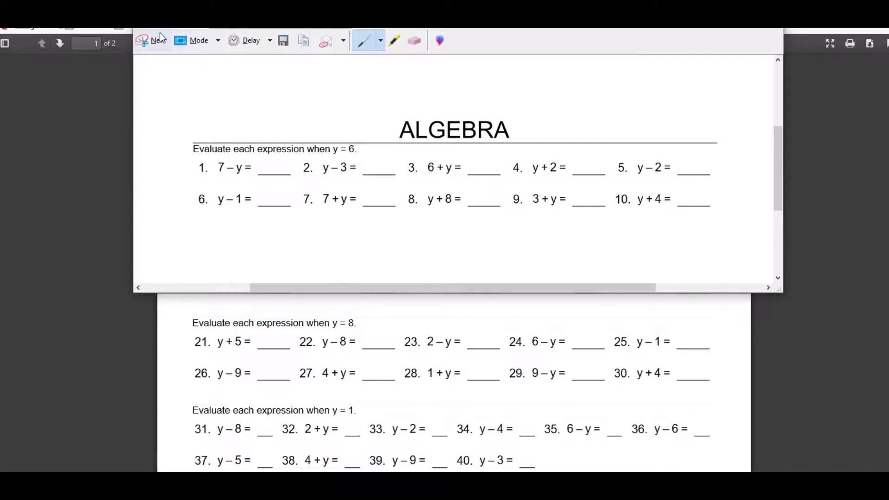
# Step: Save the capture as Math1.PNG on the Desktop, replacing the existing file
pyautogui.click(144, 28)
pyautogui.click(160, 55)
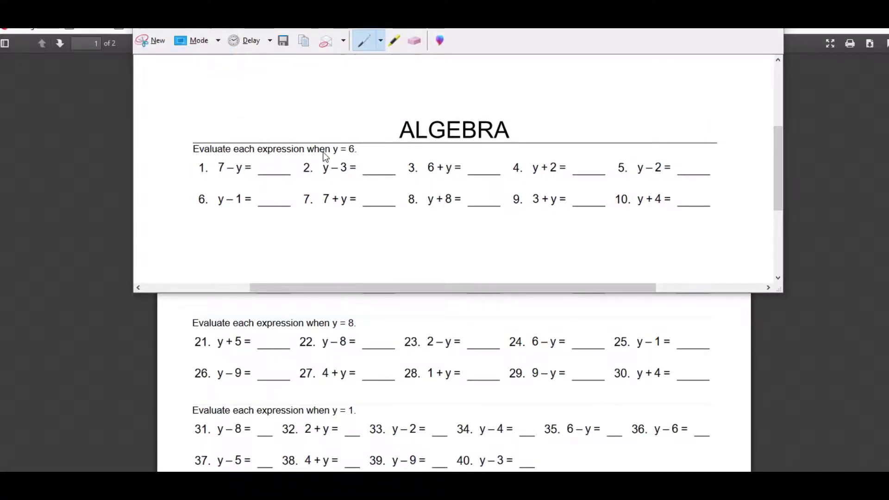
pyautogui.write('math')
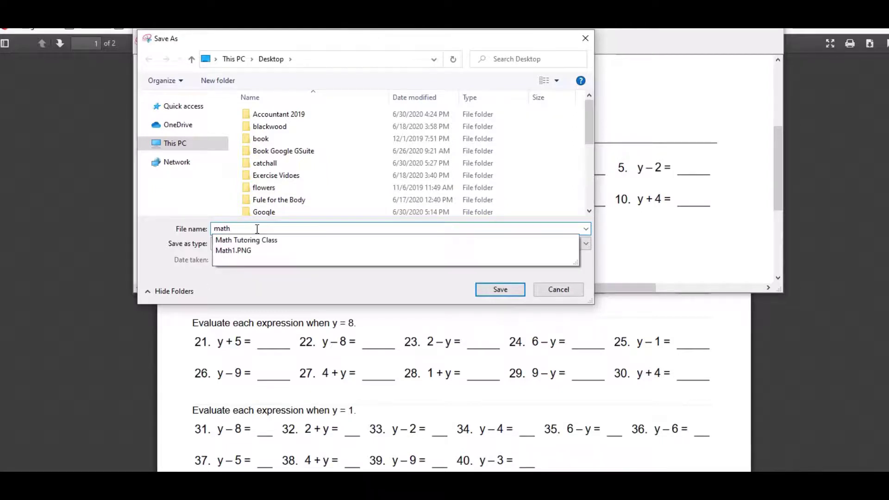
pyautogui.click(239, 252)
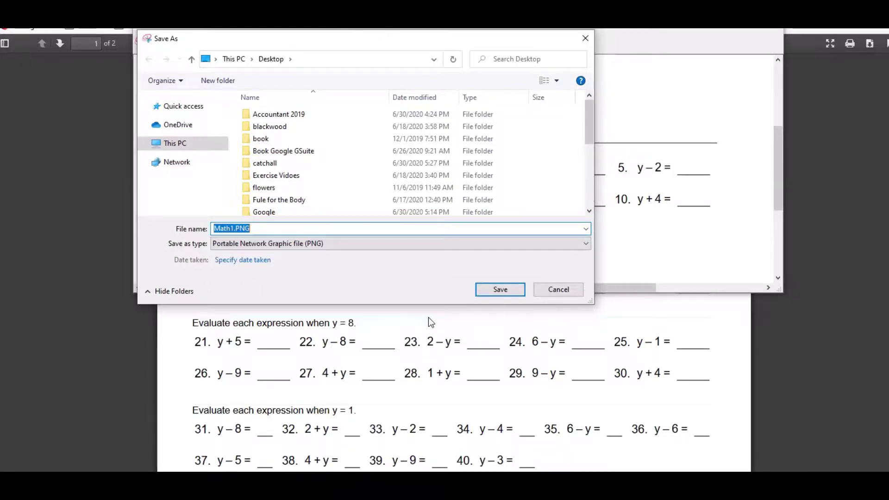
pyautogui.click(490, 293)
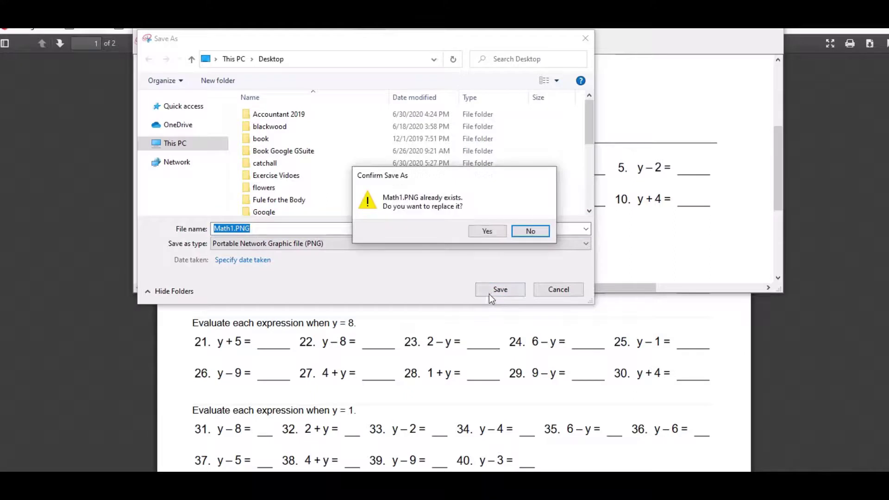
pyautogui.click(488, 229)
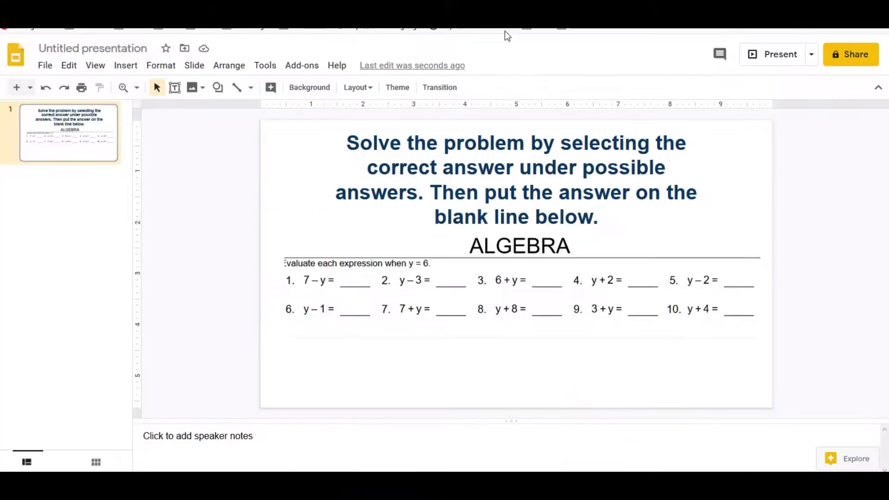
# Step: Delete the old algebra image and upload the updated Math1 image in its place
pyautogui.click(524, 281)
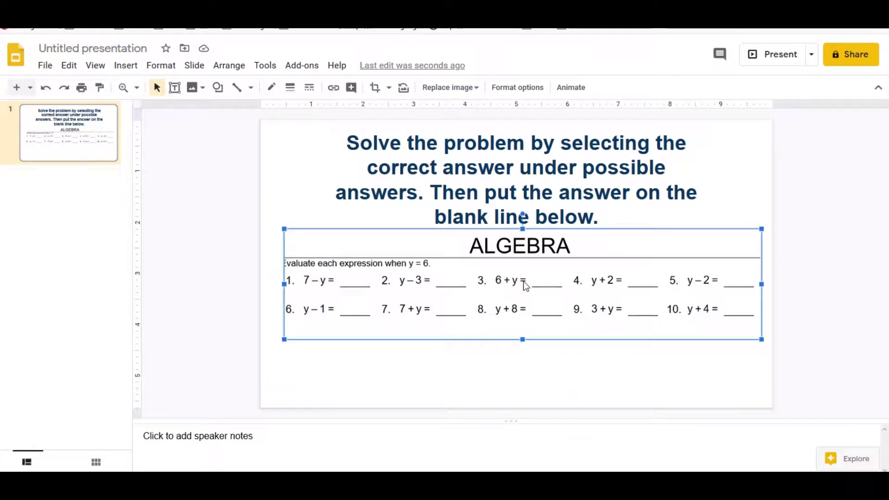
pyautogui.press('Delete')
pyautogui.click(123, 65)
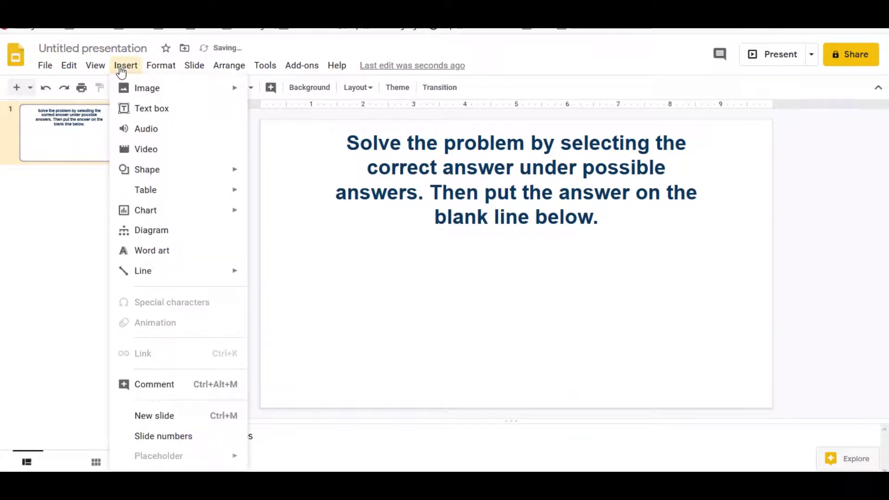
pyautogui.moveTo(138, 98)
pyautogui.click(293, 96)
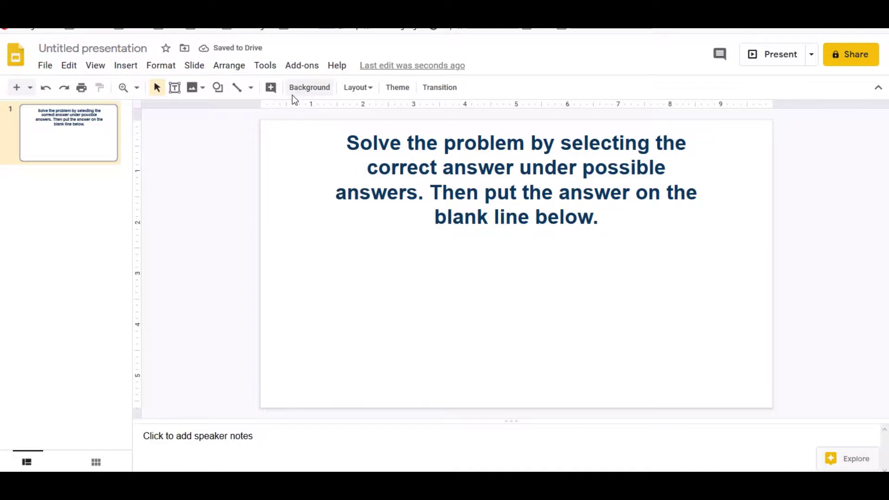
pyautogui.click(141, 135)
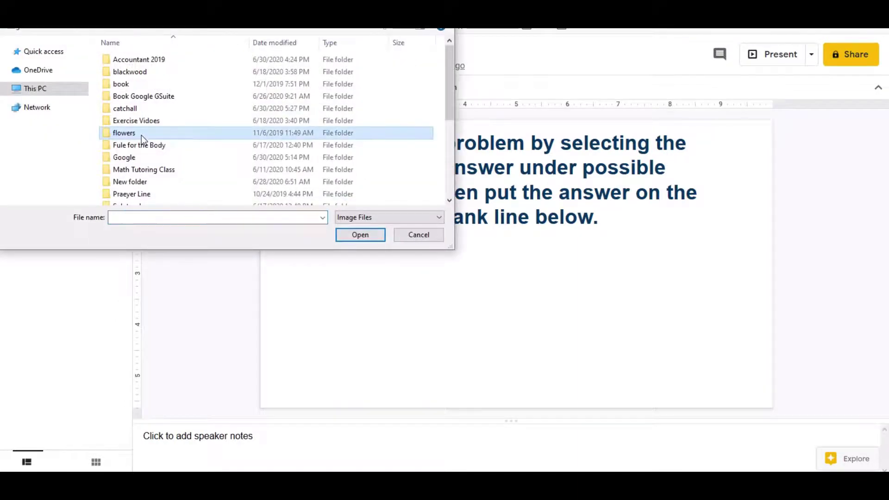
pyautogui.write('math1')
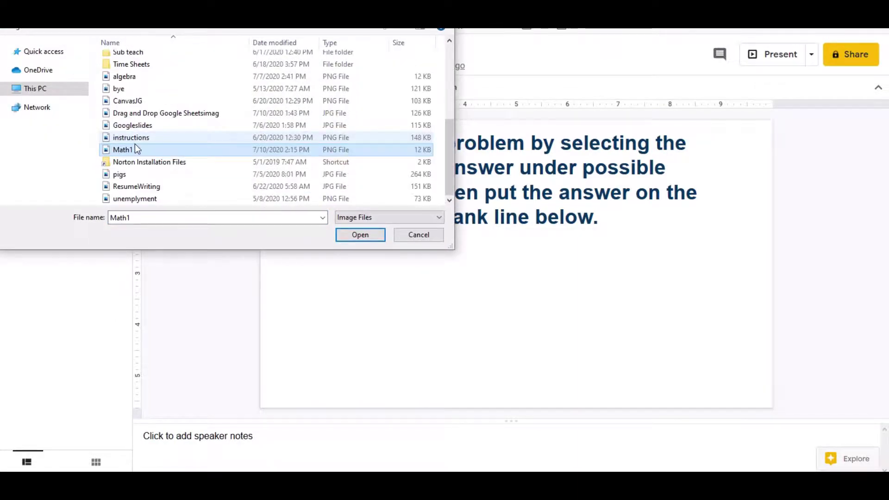
pyautogui.doubleClick(134, 147)
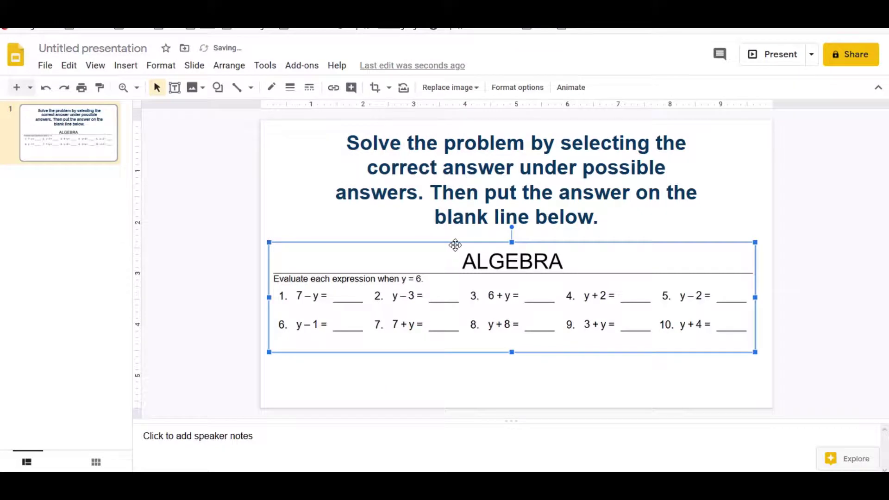
# Step: Move the new Math1 image up beneath the instructions
pyautogui.moveTo(454, 242); pyautogui.dragTo(497, 236)
pyautogui.click(507, 367)
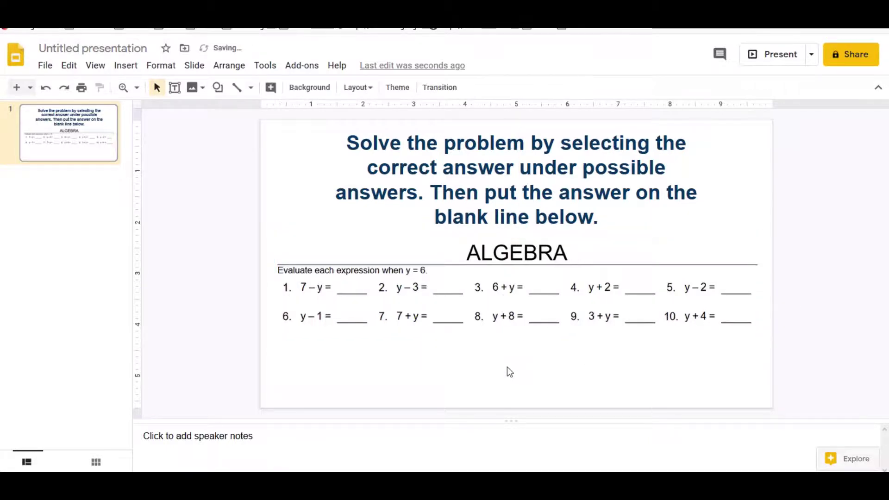
pyautogui.click(493, 315)
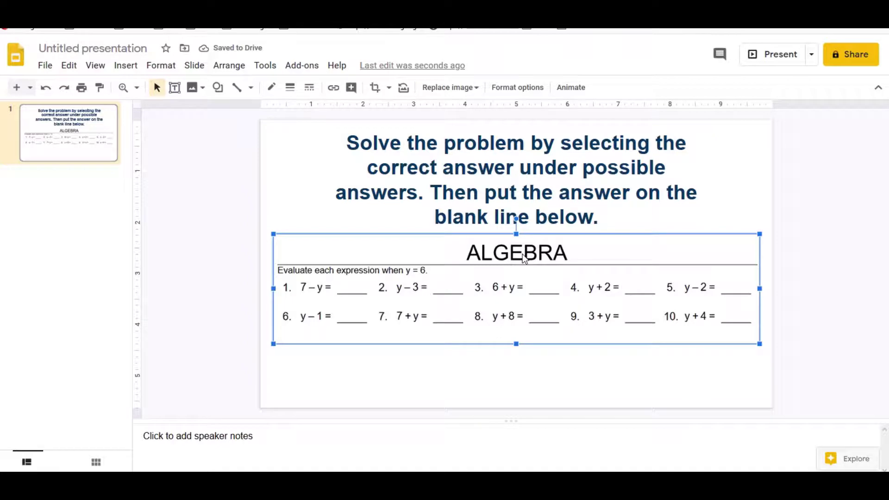
# Step: Shrink the instruction text two sizes to 27 so it fits on three lines
pyautogui.moveTo(602, 218); pyautogui.dragTo(336, 148)
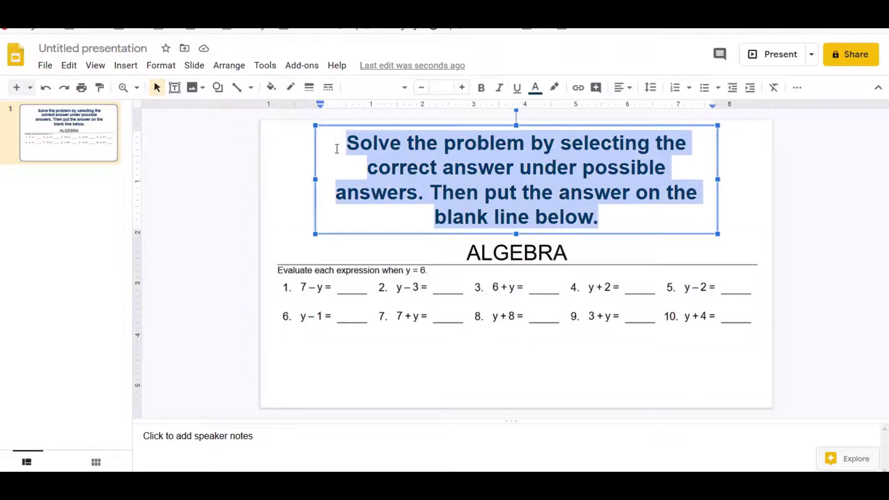
pyautogui.click(422, 88)
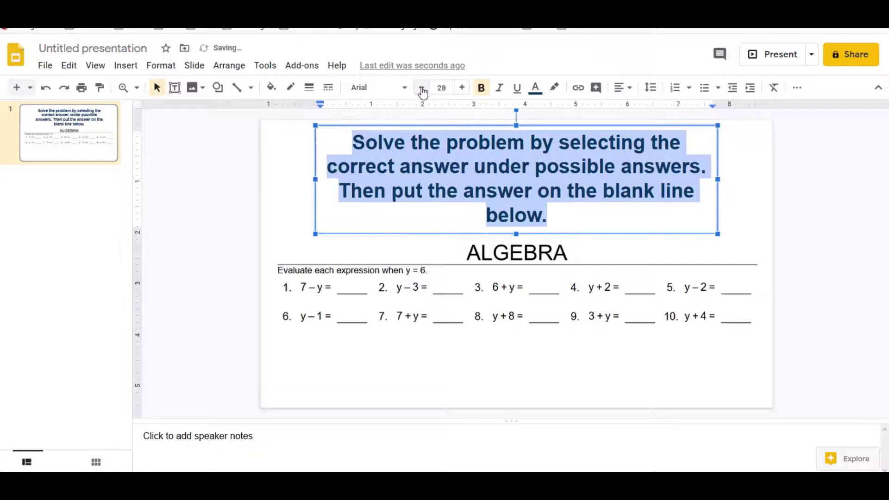
pyautogui.click(422, 89)
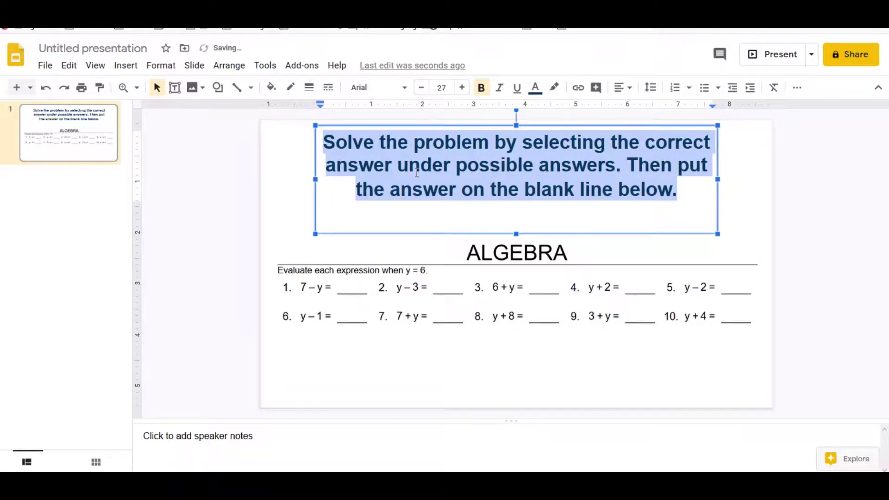
# Step: Move the worksheet image up snug beneath the instructions
pyautogui.click(481, 261)
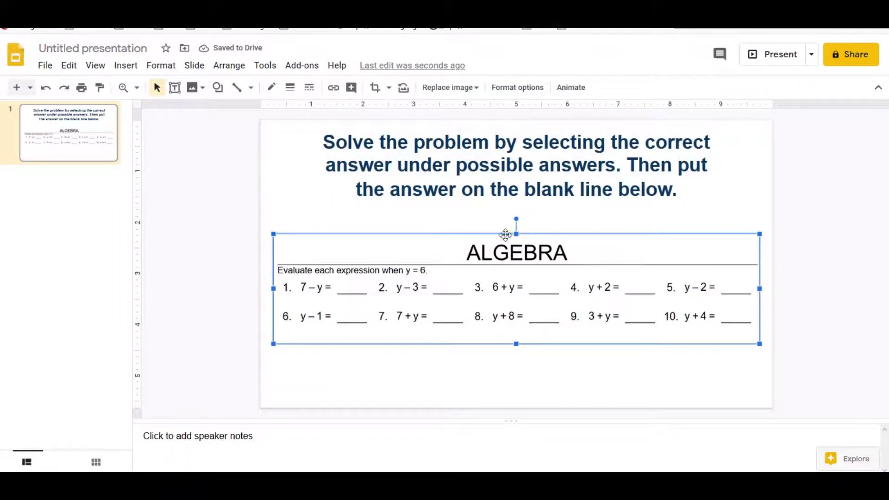
pyautogui.moveTo(505, 232); pyautogui.dragTo(508, 217)
pyautogui.click(496, 189)
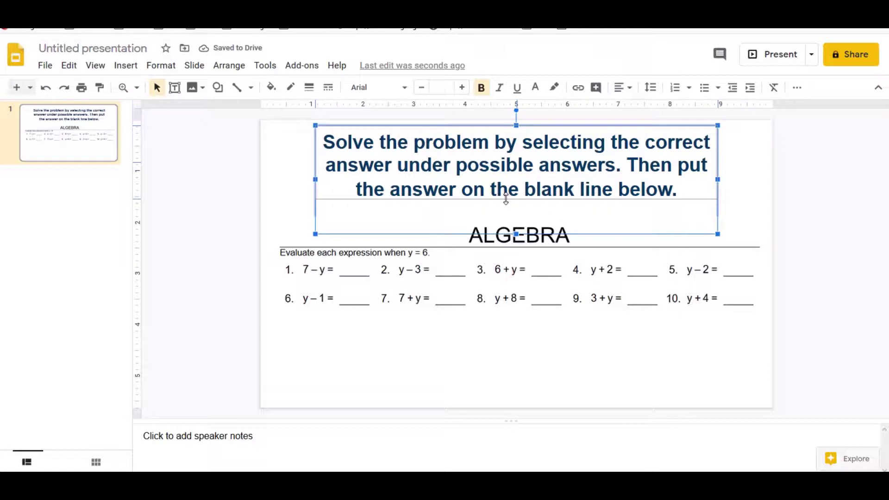
pyautogui.click(517, 221)
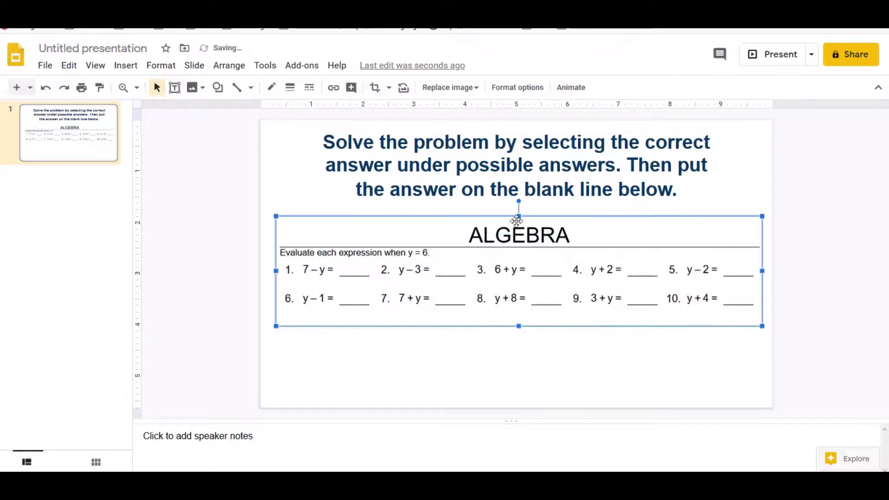
pyautogui.moveTo(513, 215); pyautogui.dragTo(511, 209)
pyautogui.click(570, 327)
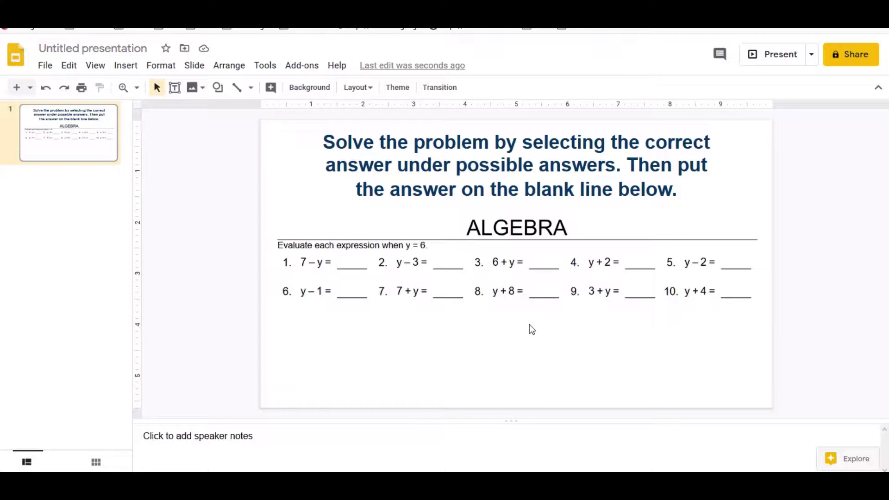
# Step: Add a text box below the problems reading 'Possible Answers'
pyautogui.click(174, 88)
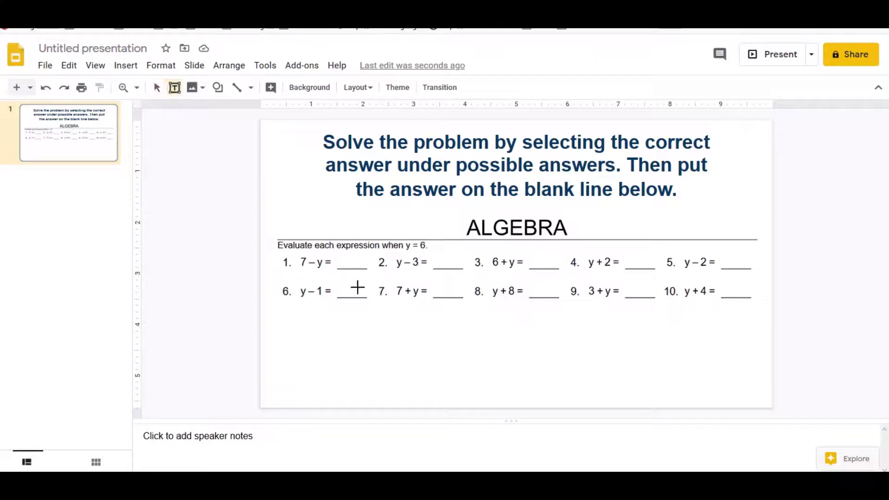
pyautogui.moveTo(381, 328); pyautogui.dragTo(699, 353)
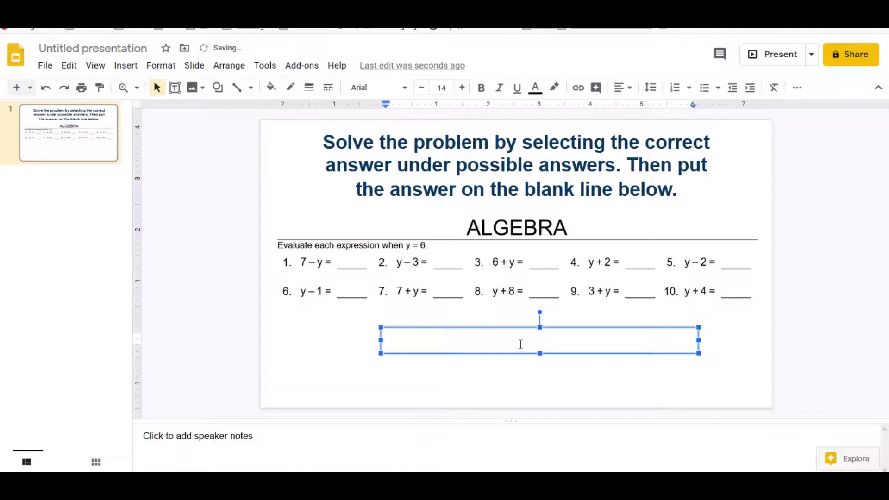
pyautogui.write('Possible Answ')
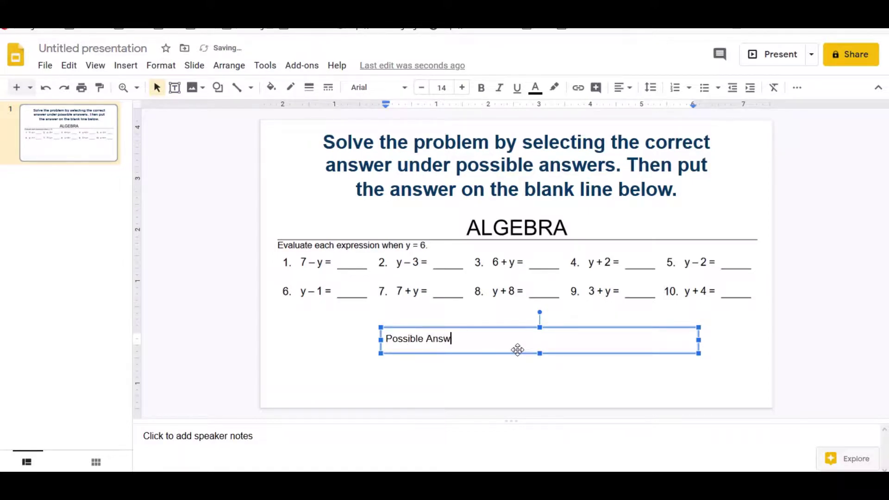
pyautogui.write('ers')
# Step: Make 'Possible Answers' dark blue, bold, size 22 and centre-aligned
pyautogui.moveTo(469, 339); pyautogui.dragTo(387, 338)
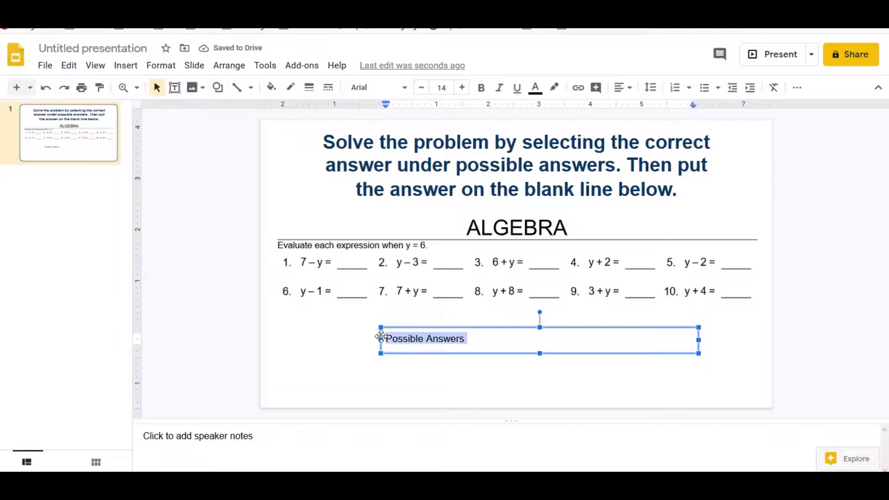
pyautogui.click(535, 88)
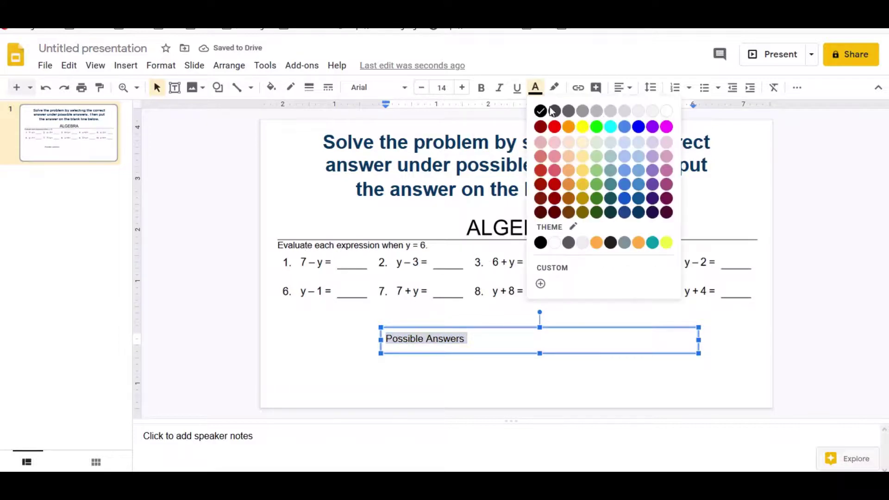
pyautogui.click(638, 212)
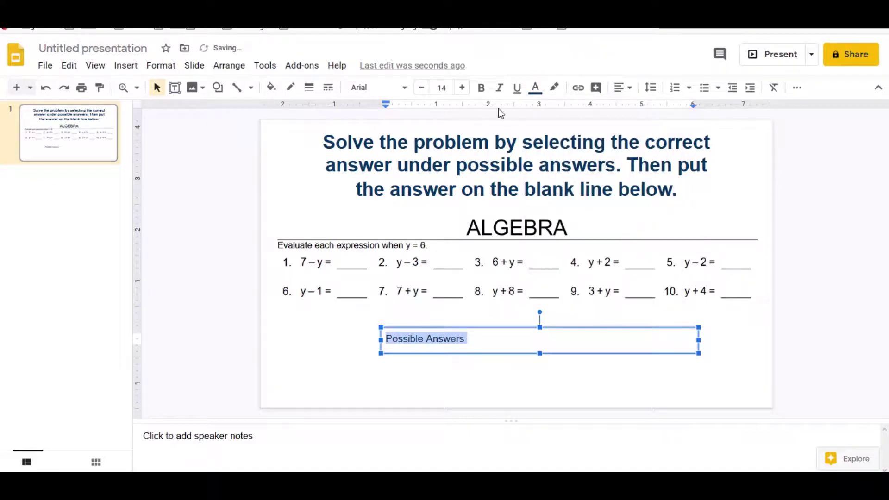
pyautogui.click(481, 89)
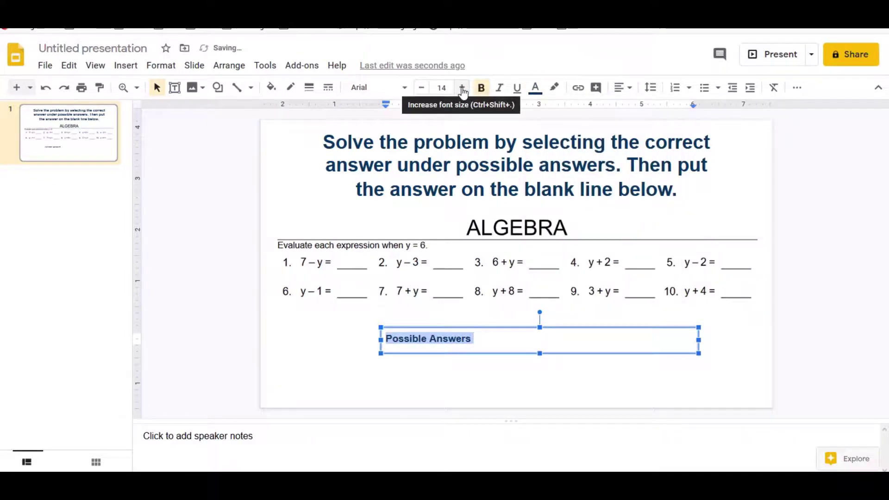
pyautogui.click(462, 90)
pyautogui.click(462, 91)
pyautogui.click(462, 91)
pyautogui.click(462, 91)
pyautogui.click(630, 89)
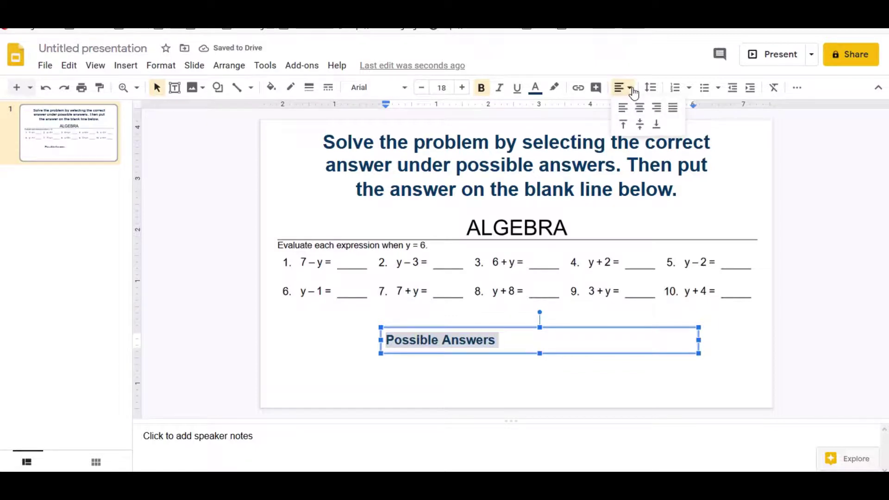
pyautogui.click(639, 107)
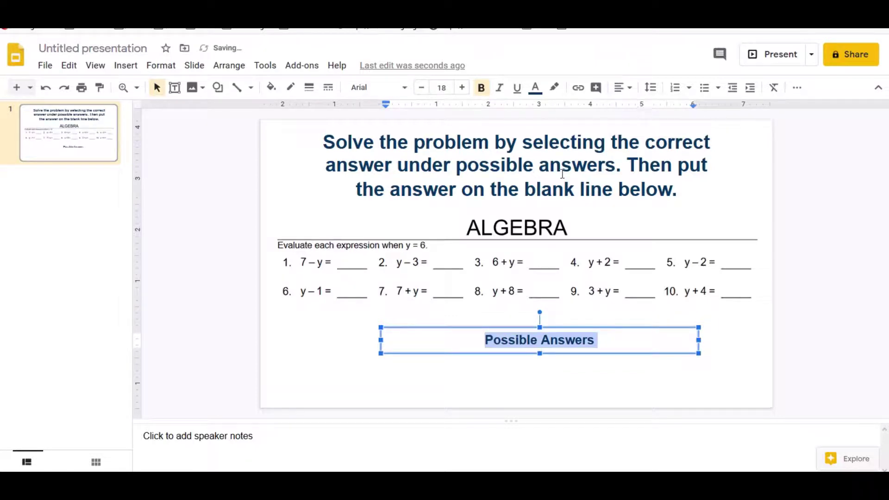
pyautogui.click(462, 88)
pyautogui.click(462, 88)
pyautogui.click(462, 87)
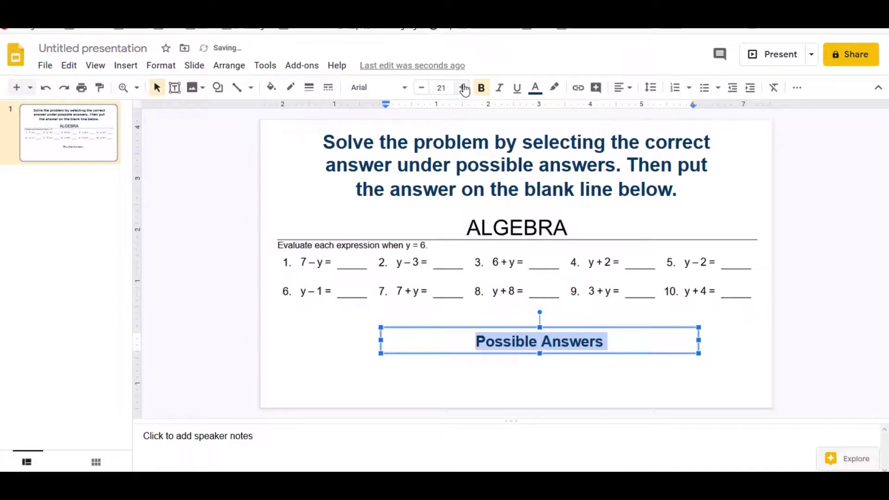
pyautogui.click(462, 88)
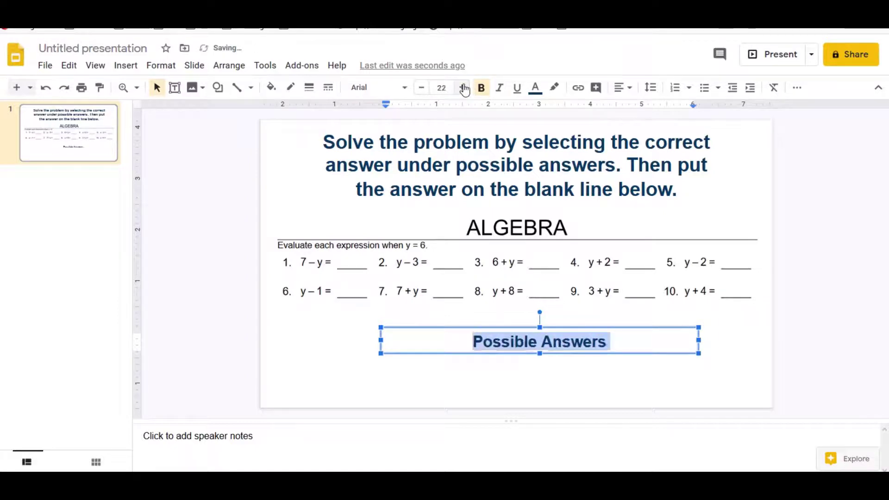
pyautogui.click(580, 384)
# Step: Move the 'Possible Answers' heading up closer beneath the problems
pyautogui.click(500, 327)
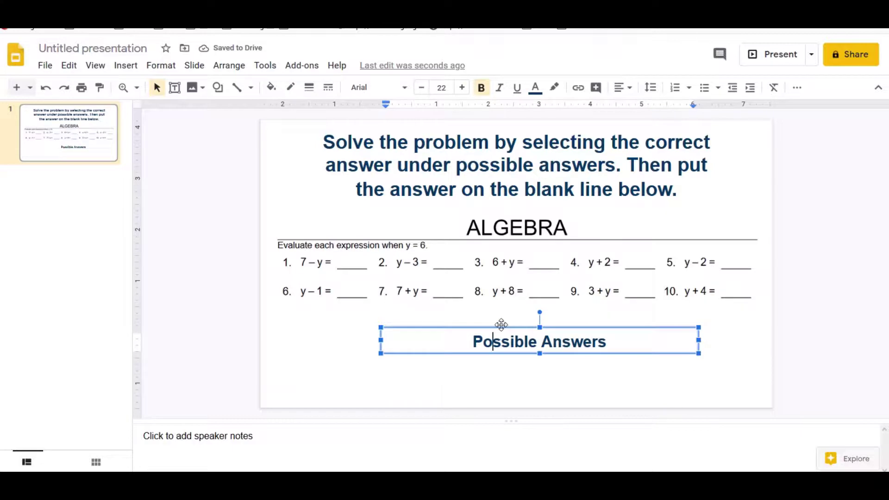
pyautogui.moveTo(501, 328); pyautogui.dragTo(488, 307)
pyautogui.click(496, 366)
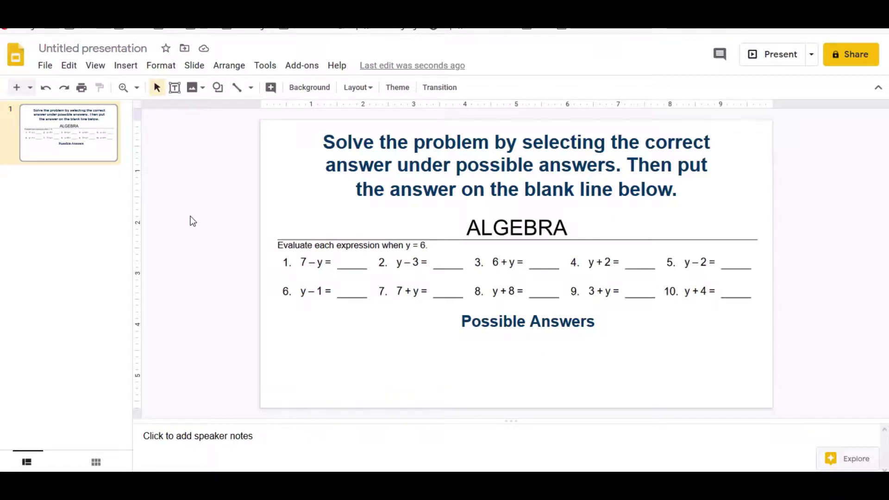
# Step: Download the current slide as a JPEG image, then open File Explorer
pyautogui.click(47, 69)
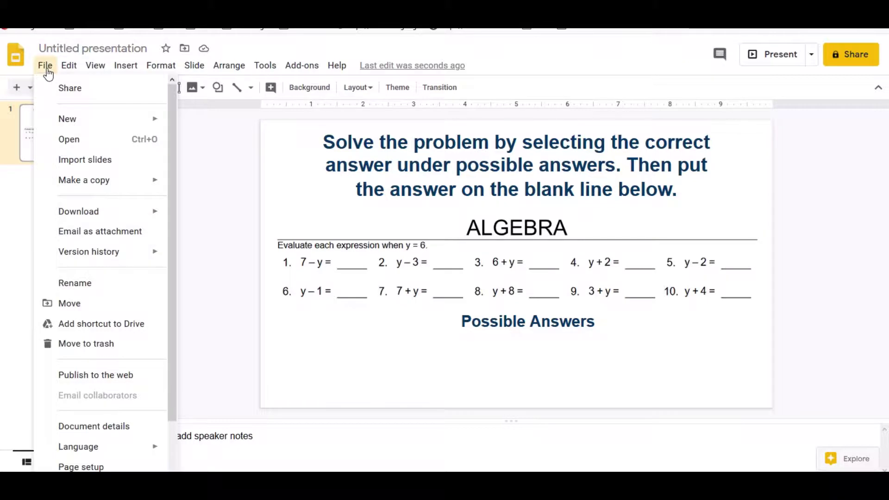
pyautogui.moveTo(129, 218)
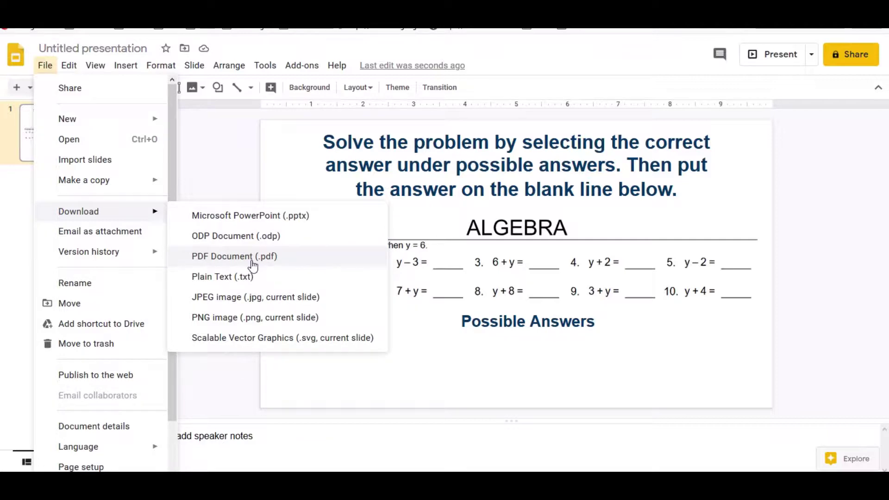
pyautogui.click(272, 302)
pyautogui.click(513, 293)
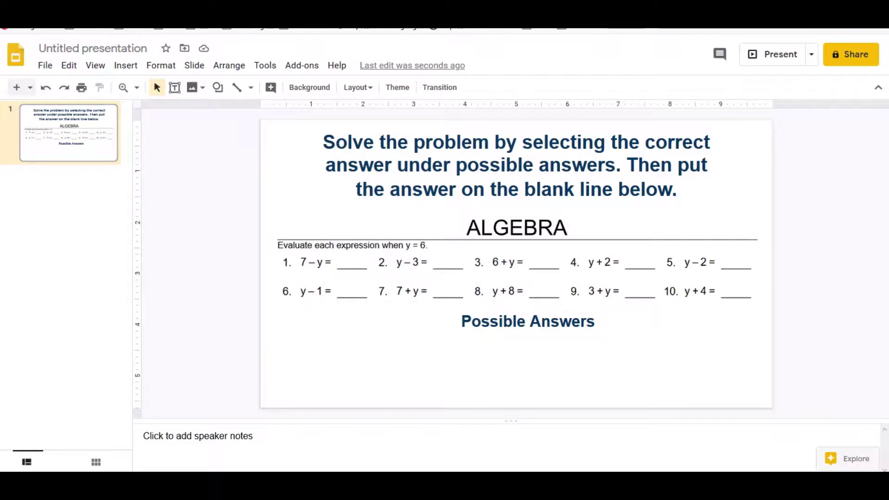
pyautogui.press('super+e')
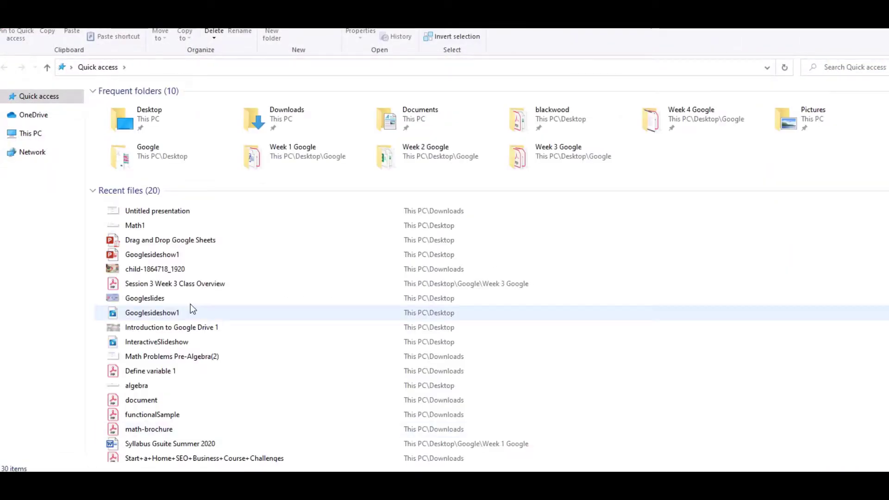
# Step: Open Downloads via This PC and preview Untitled presentation.jpg, then close the preview
pyautogui.click(42, 137)
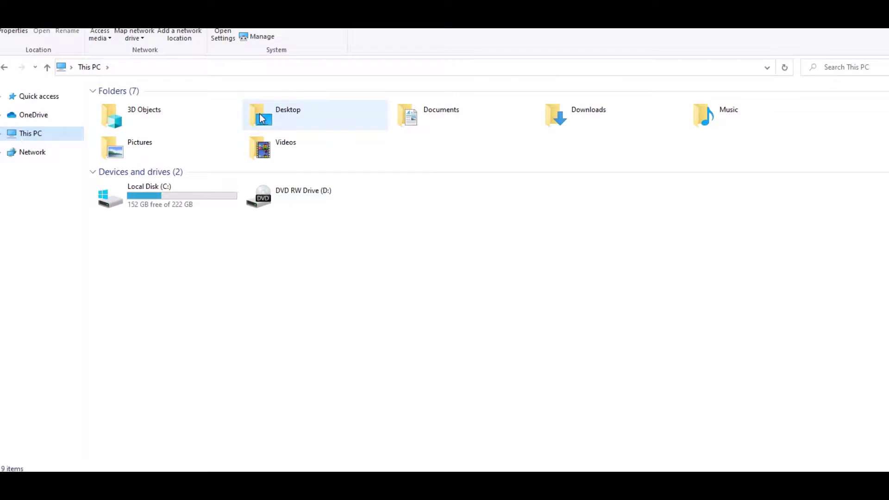
pyautogui.click(560, 111)
pyautogui.doubleClick(562, 111)
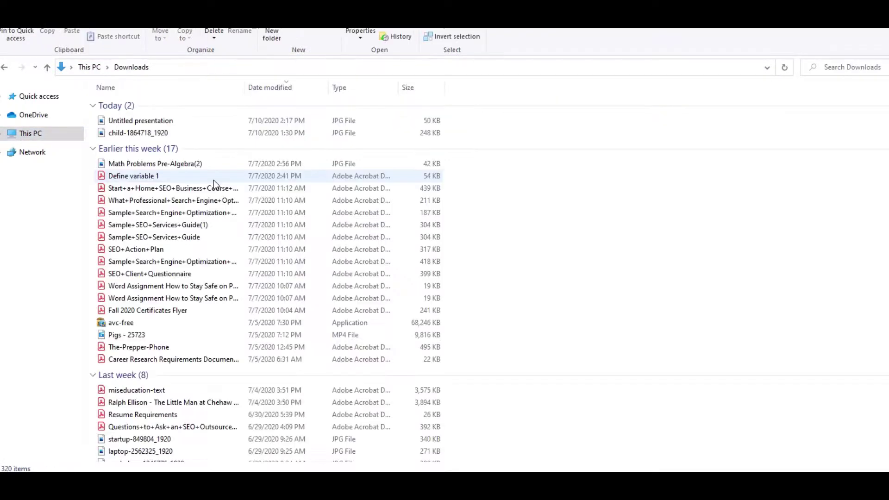
pyautogui.click(164, 124)
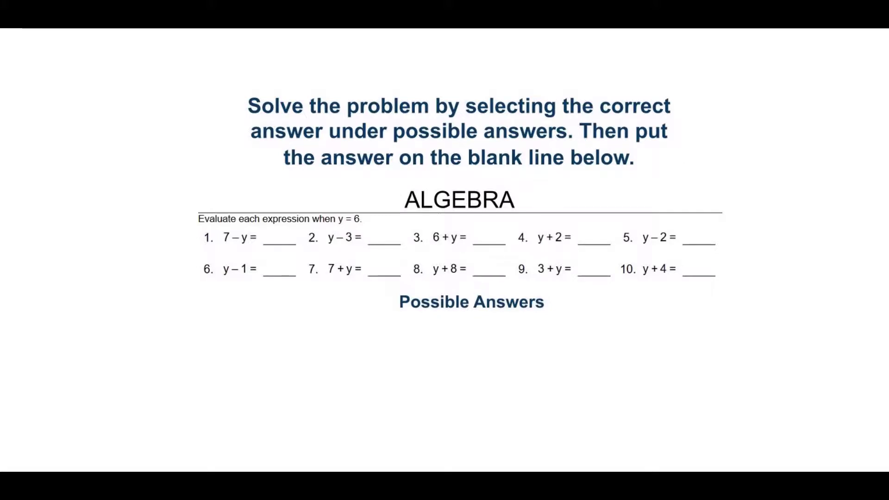
pyautogui.hotkey('alt', 'F4')
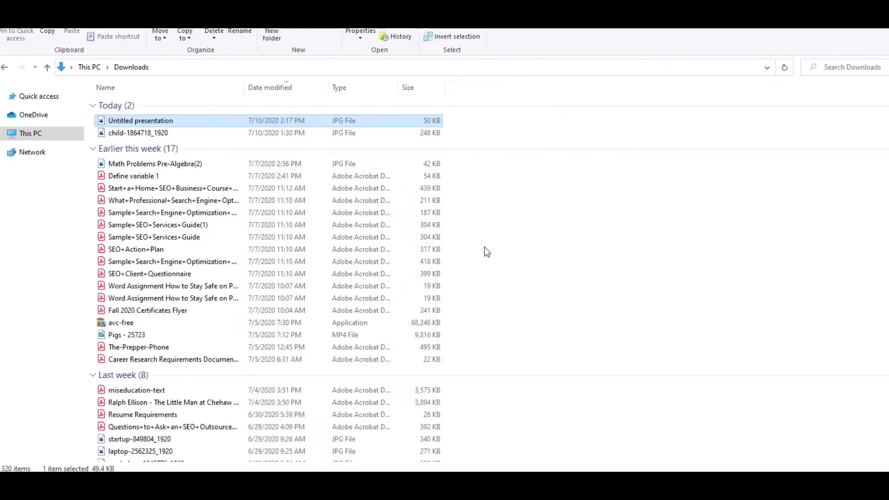